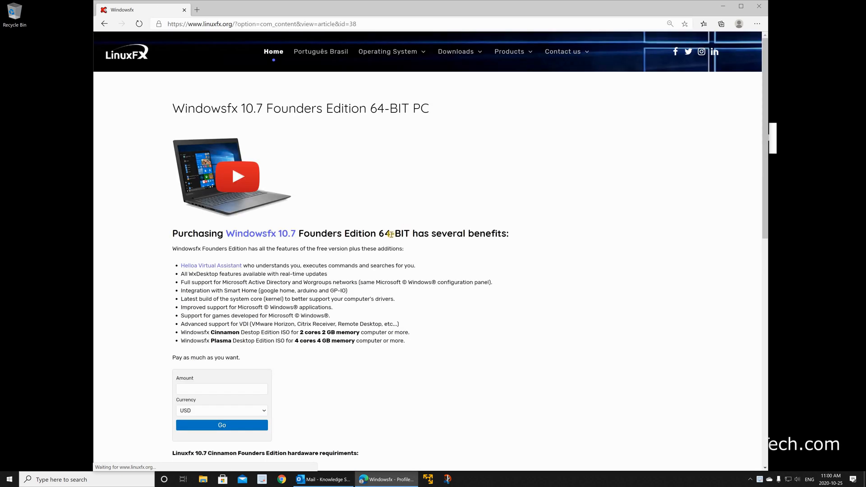
- Open the free edition request page from the Windowsfx 10.7 article and expand its contact form
scroll(352, 295, down, 6)
scroll(352, 295, down, 3)
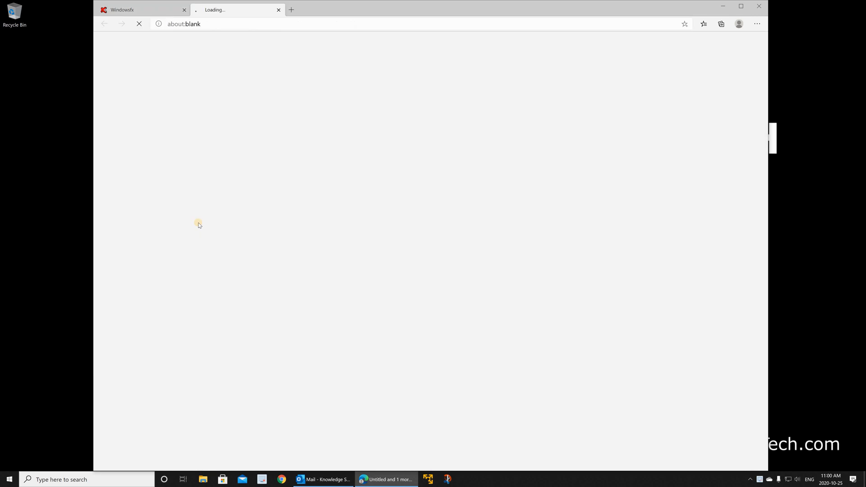
click(199, 223)
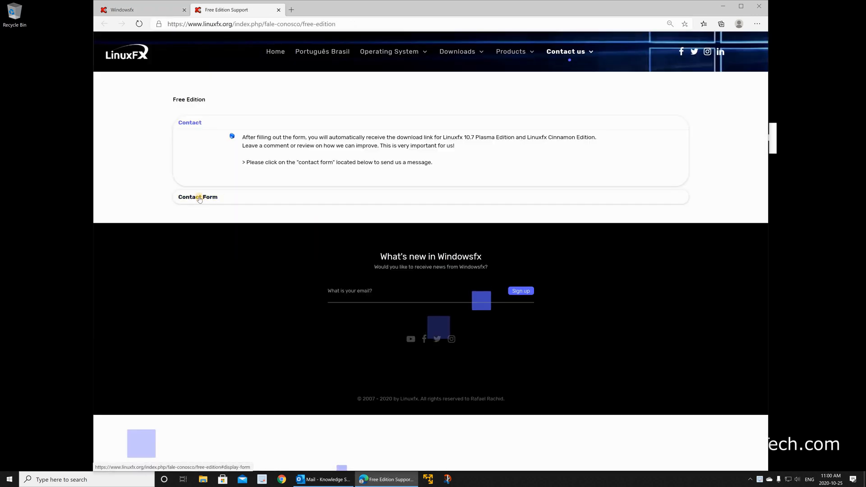
click(414, 202)
scroll(270, 202, down, 2)
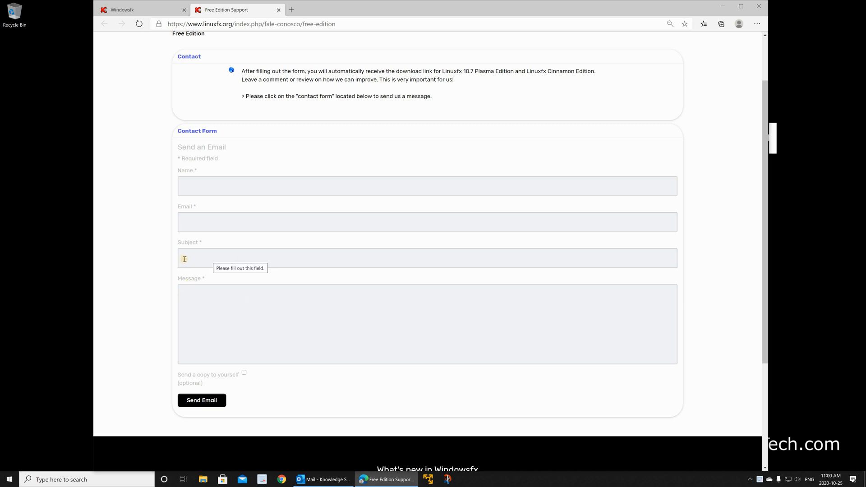
- Send the contact form with the requester's name and e-mail, subject "Download WindowsFX" and message "Download Windows FX"
click(202, 186)
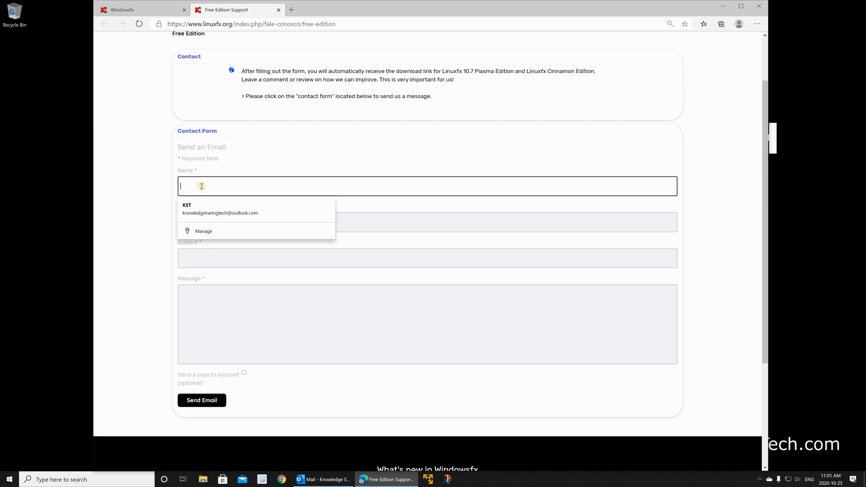
text(KST)
key(Tab)
click(202, 222)
click(206, 245)
click(206, 258)
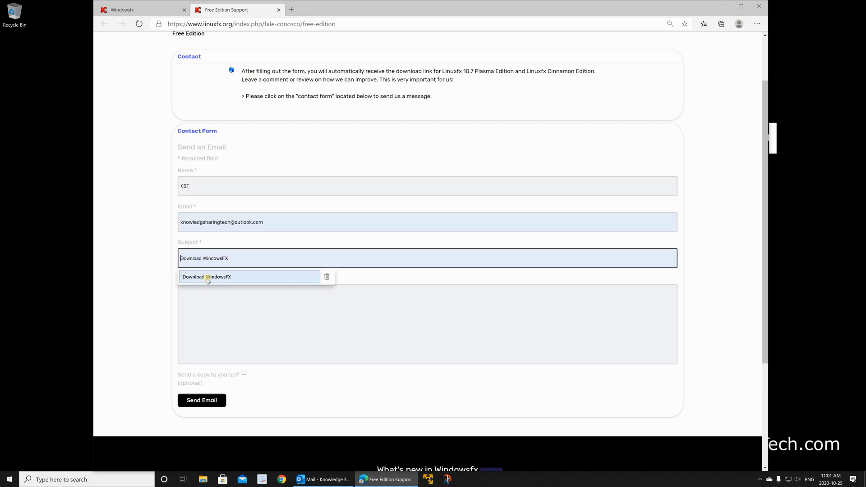
click(207, 277)
click(211, 298)
text(Download Windows FX)
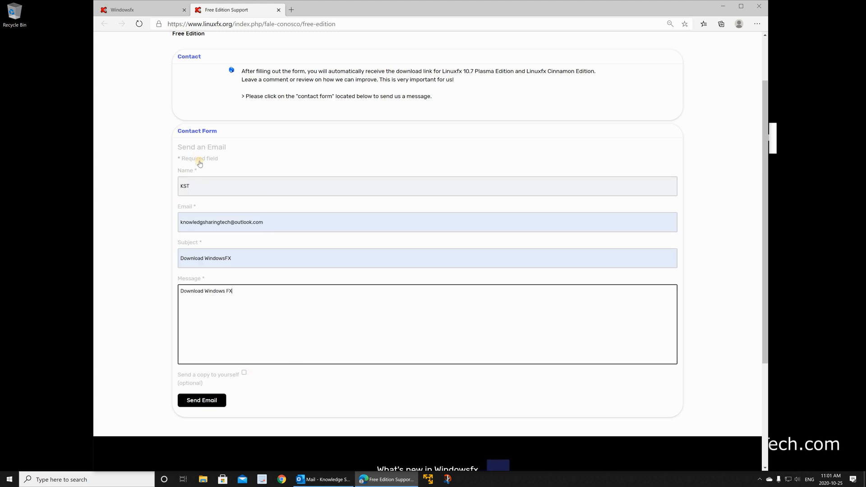
click(201, 399)
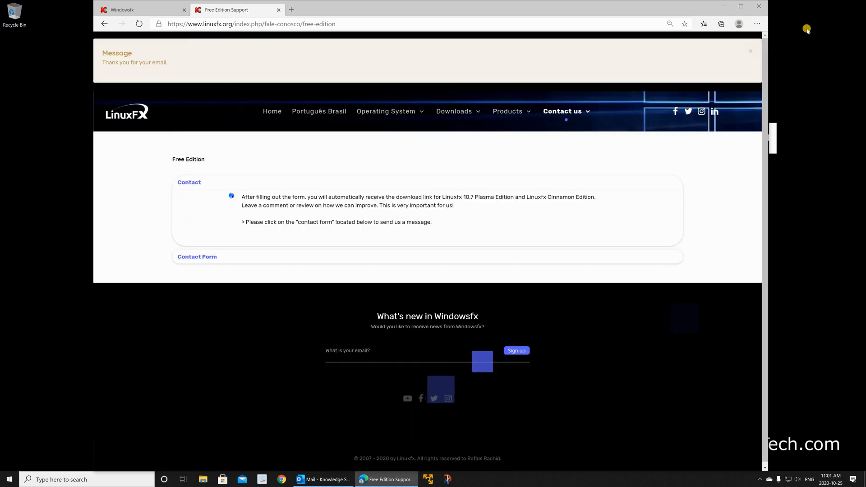
- Switch to the Linuxfx Download Link e-mail in Outlook, follow its SourceForge link and download linuxfx-10.7.105-free-cinnamon.iso
click(724, 8)
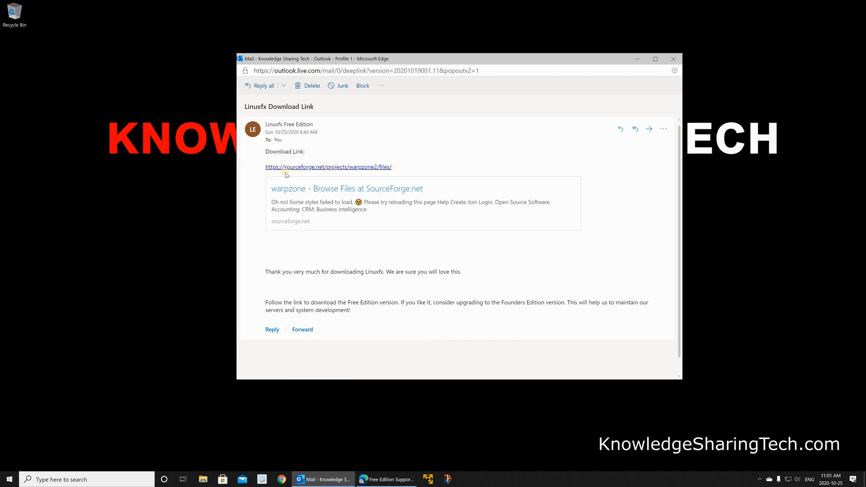
click(329, 171)
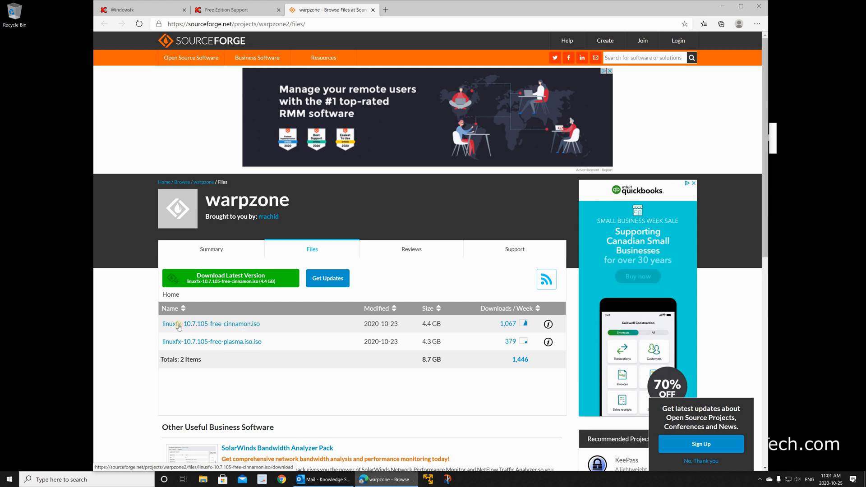
click(234, 324)
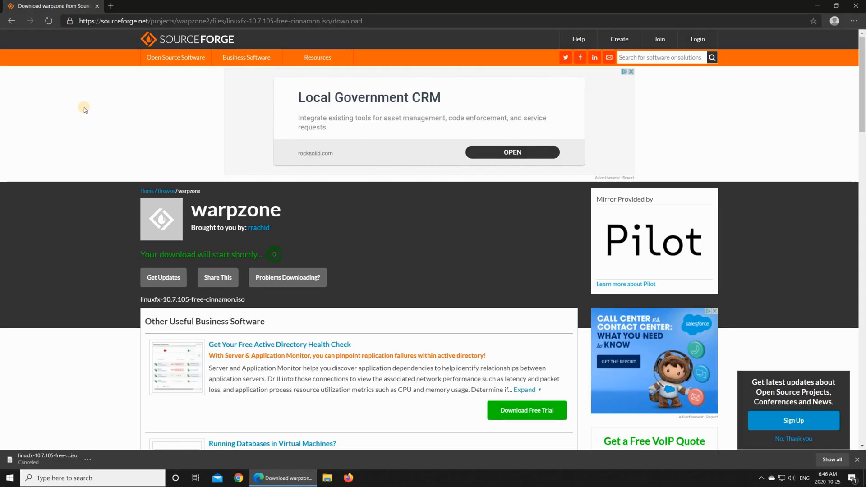
- Minimise the browser and look in File Explorer's Downloads folder for the ISO file
click(816, 5)
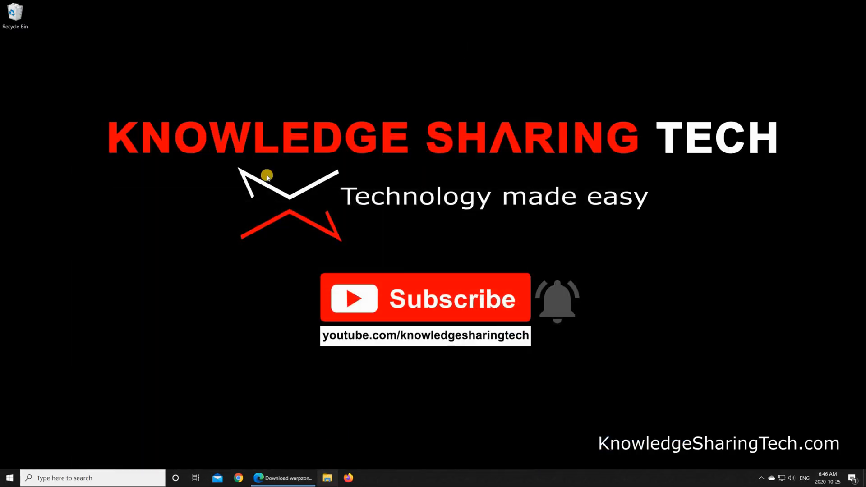
key(super+e)
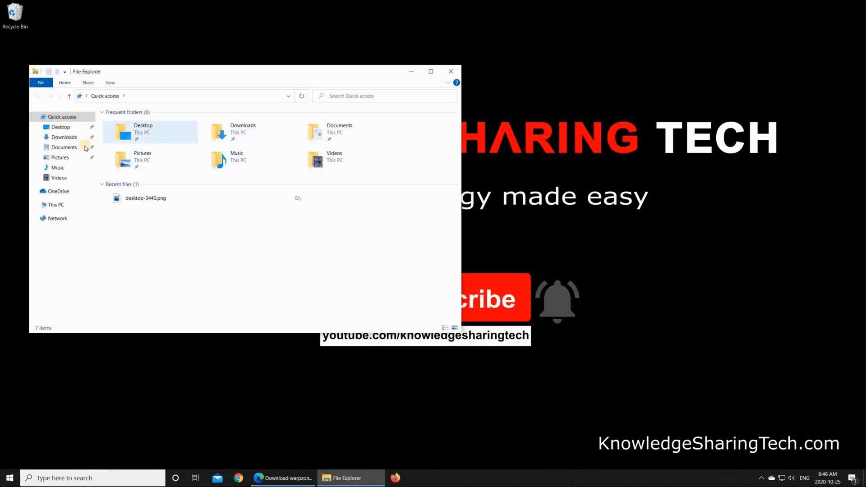
click(67, 149)
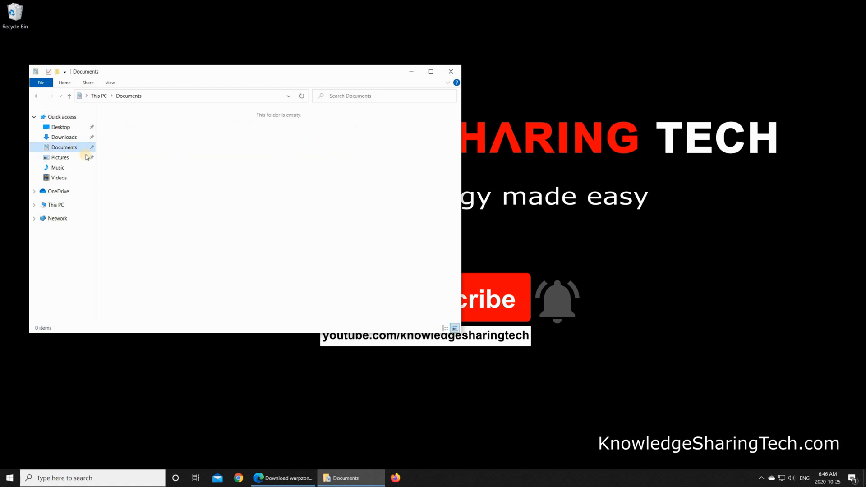
click(66, 139)
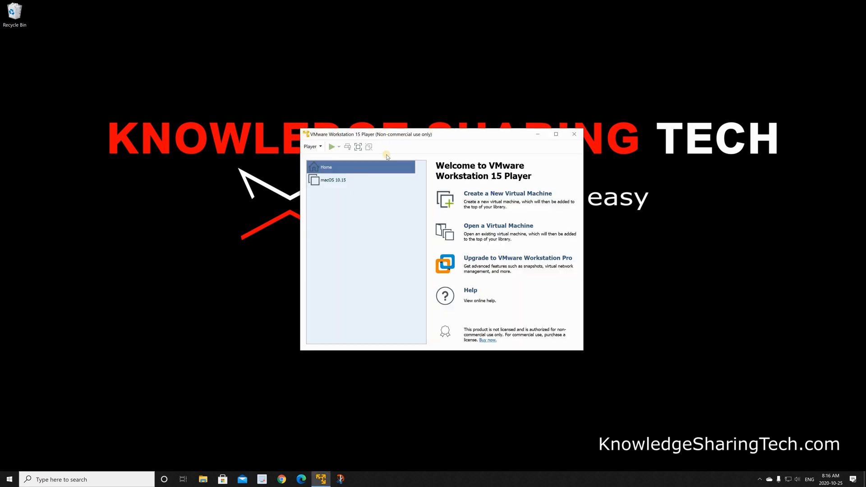
- In VMware Workstation 15 Player, start a new virtual machine using linuxfx-10.7.105-free-cinnamon.iso from Downloads as the installer image
click(479, 195)
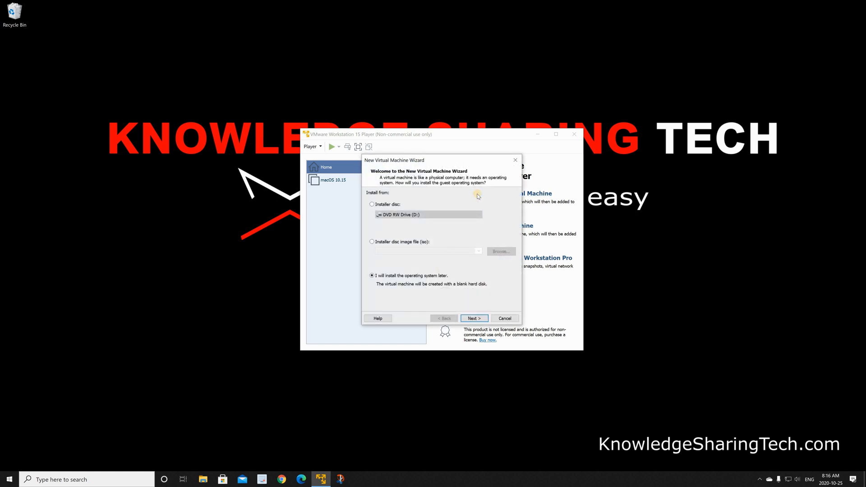
click(380, 244)
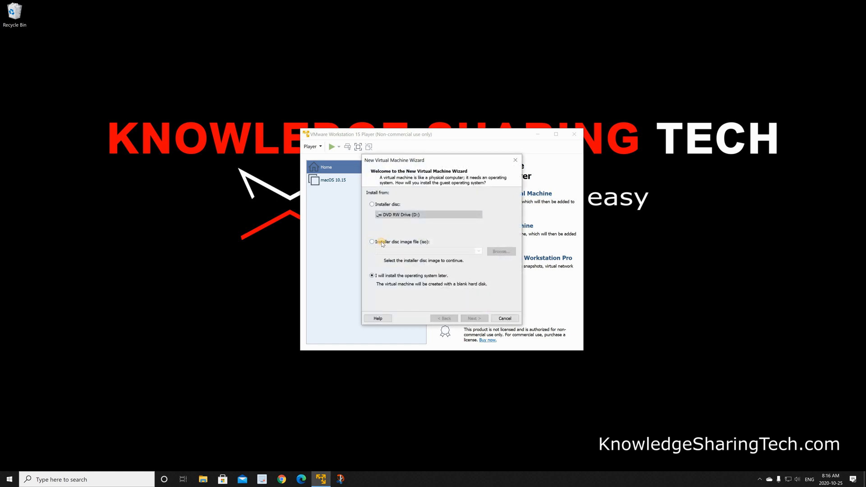
click(501, 251)
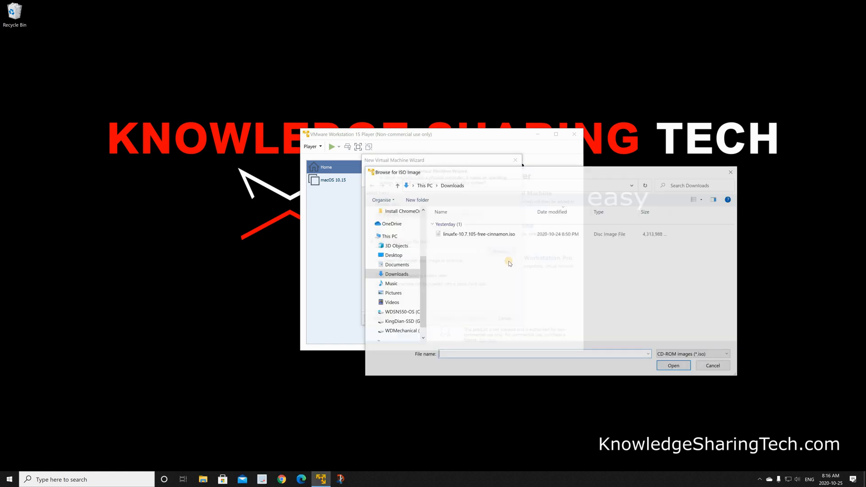
click(452, 236)
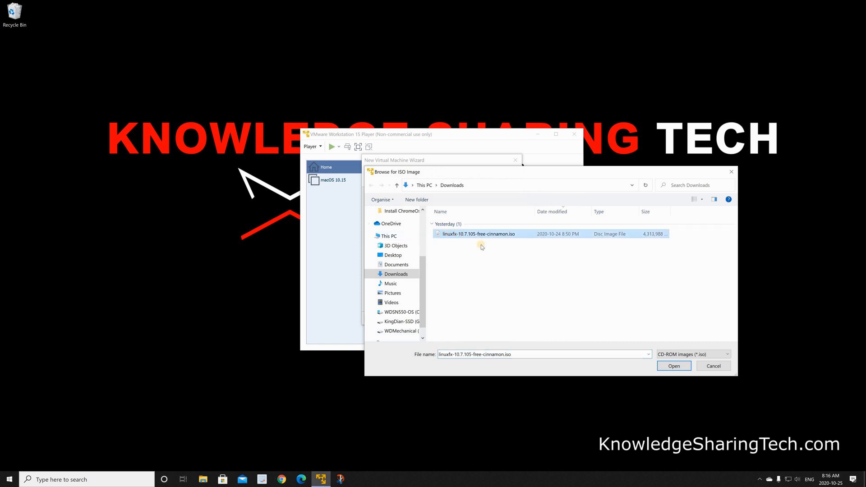
click(674, 366)
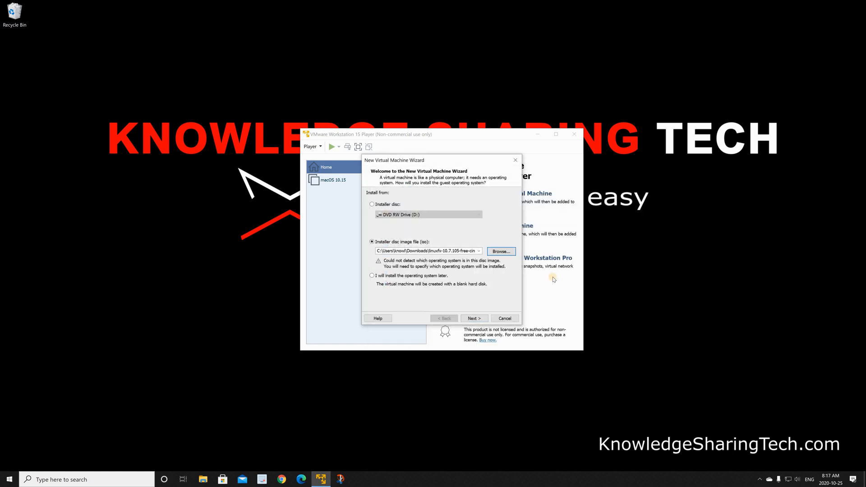
click(474, 318)
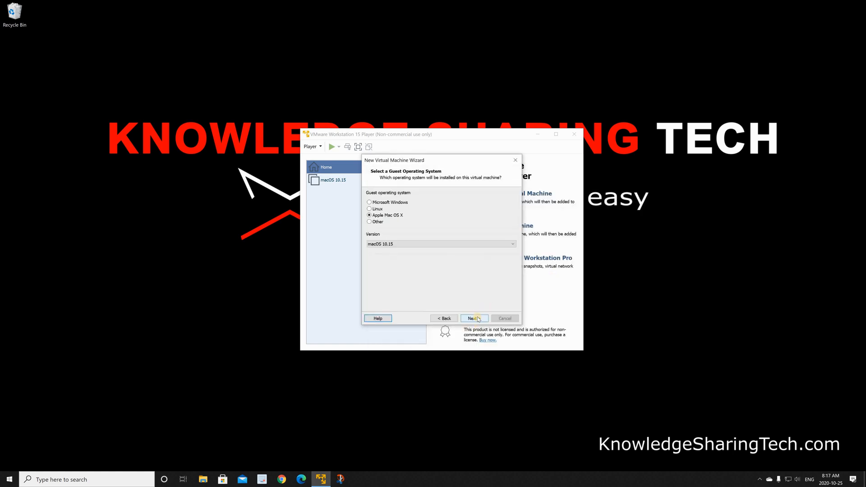
- Set the guest operating system to Linux, version "Other Linux 5.x or later kernel 64-bit"
click(374, 210)
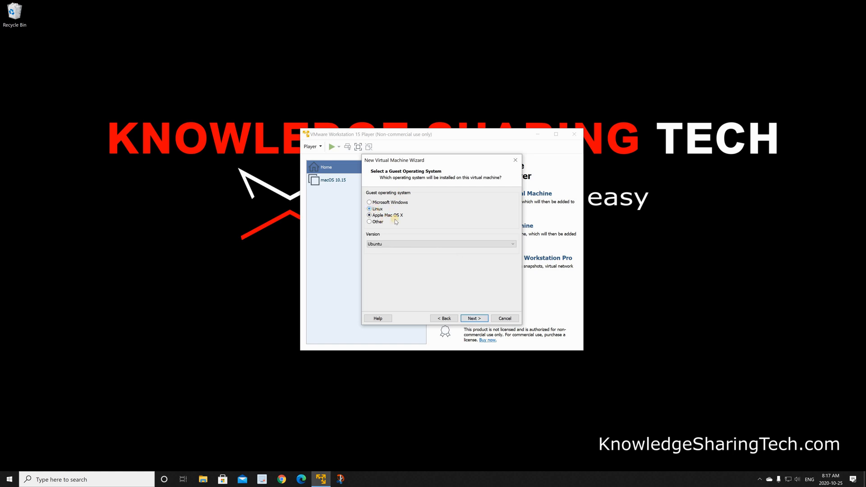
click(394, 245)
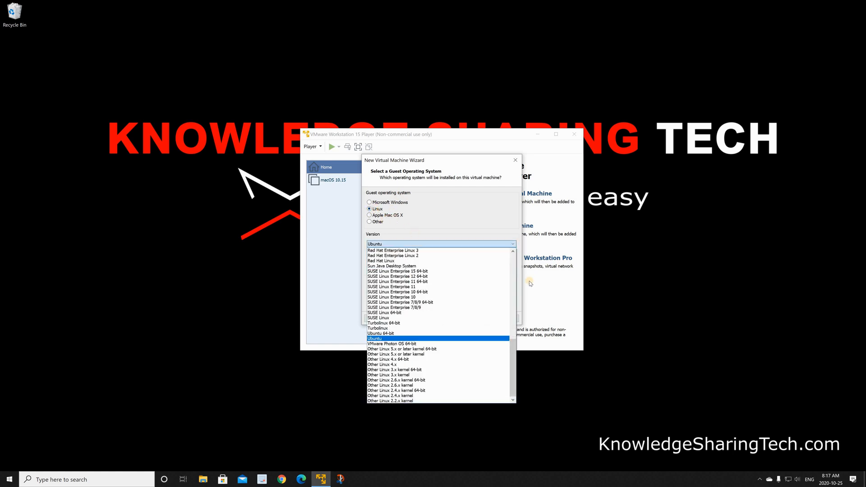
click(389, 349)
click(473, 318)
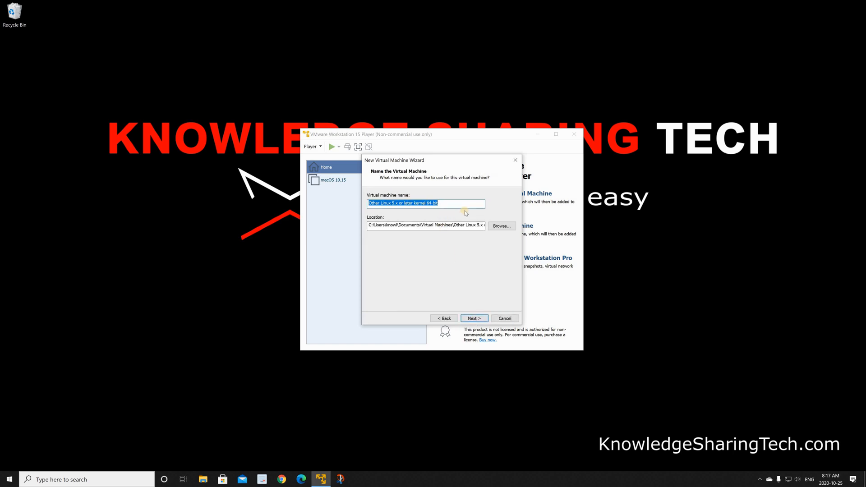
- Name the virtual machine WindowsFX and accept a 20 GB virtual disk stored as a single file
text(WindowsFX)
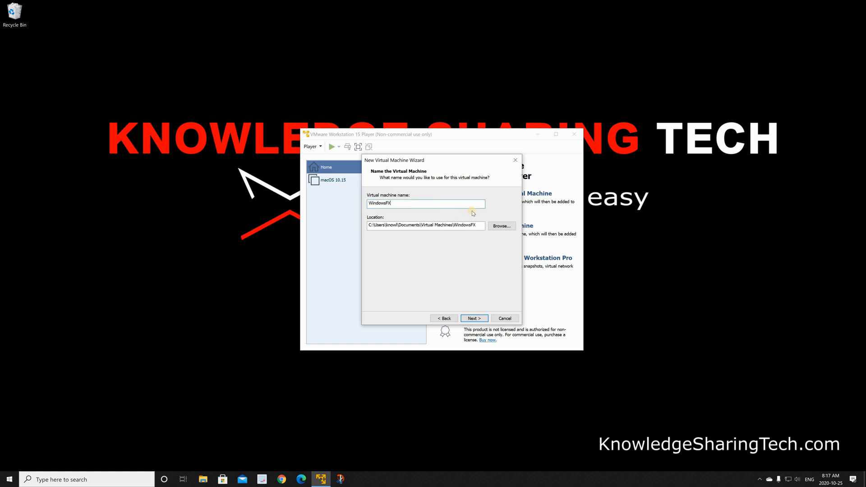
click(473, 319)
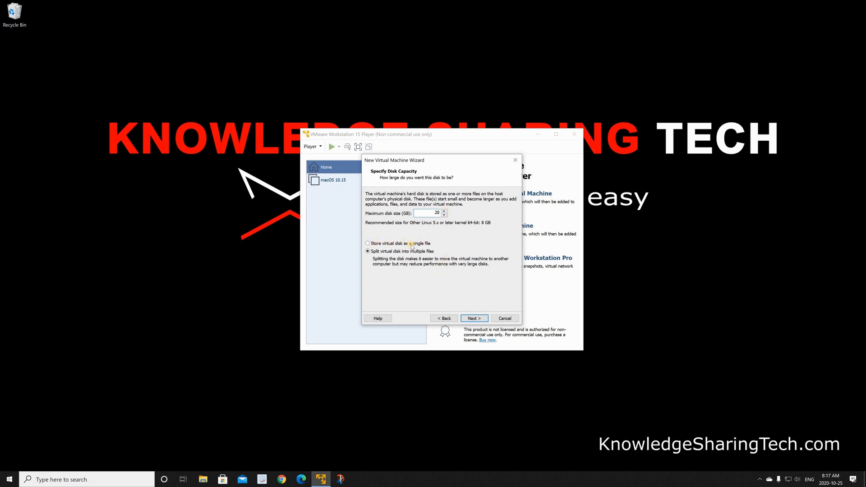
click(475, 319)
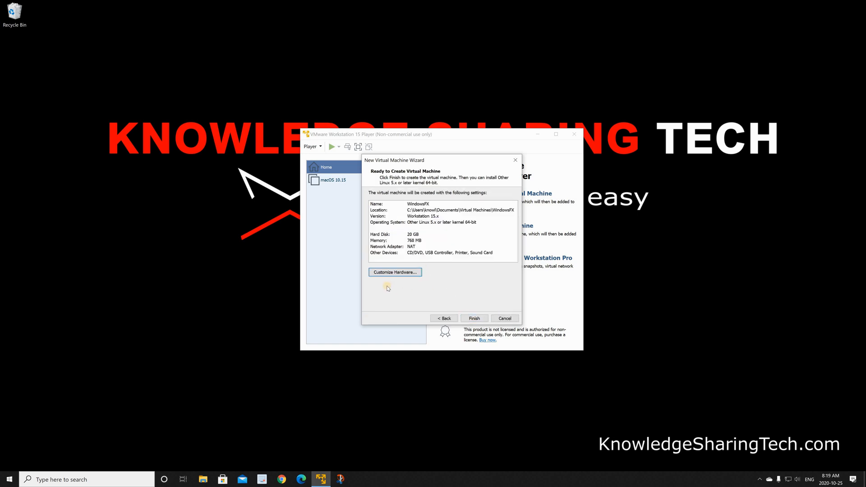
- Customize the hardware to 4096 MB of memory and 2 processor cores, and finish creating the virtual machine
click(391, 273)
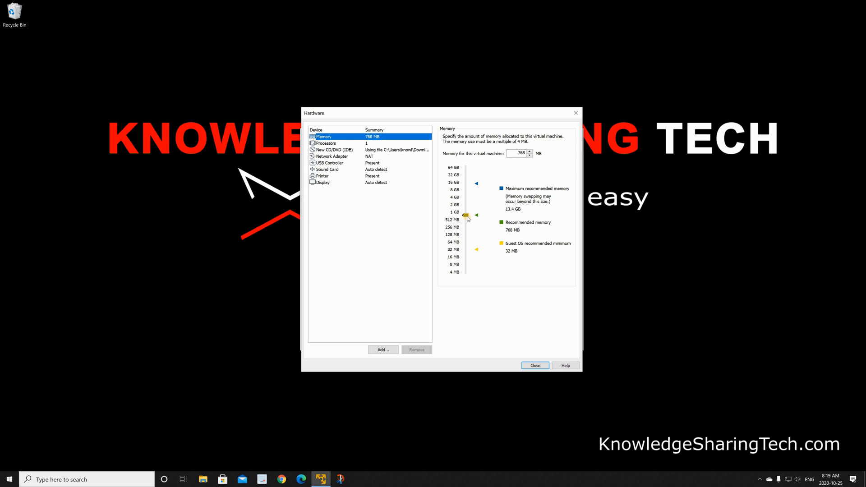
drag(469, 216, 469, 197)
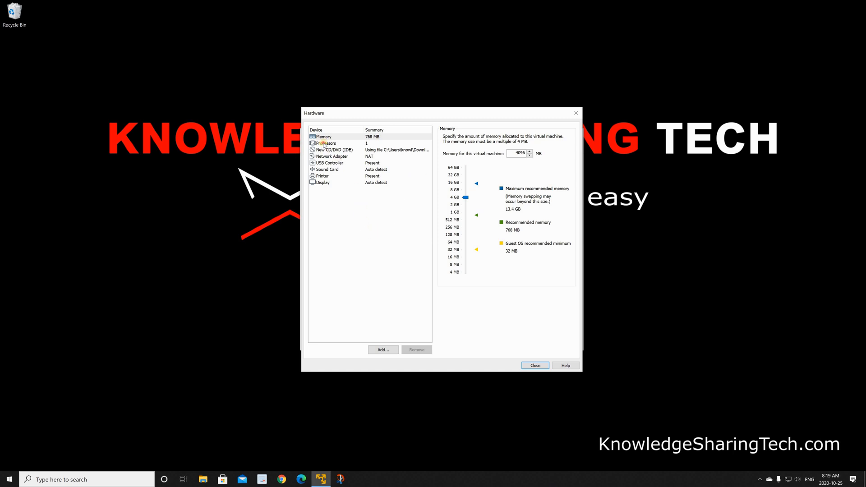
click(324, 143)
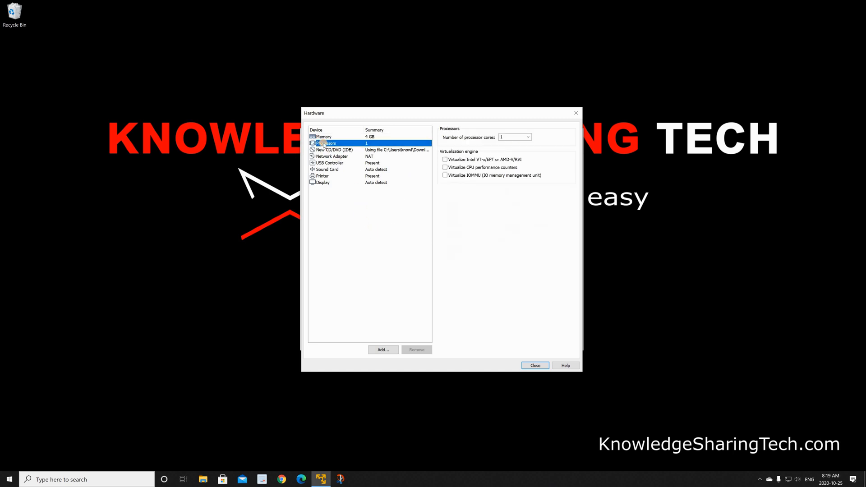
click(530, 139)
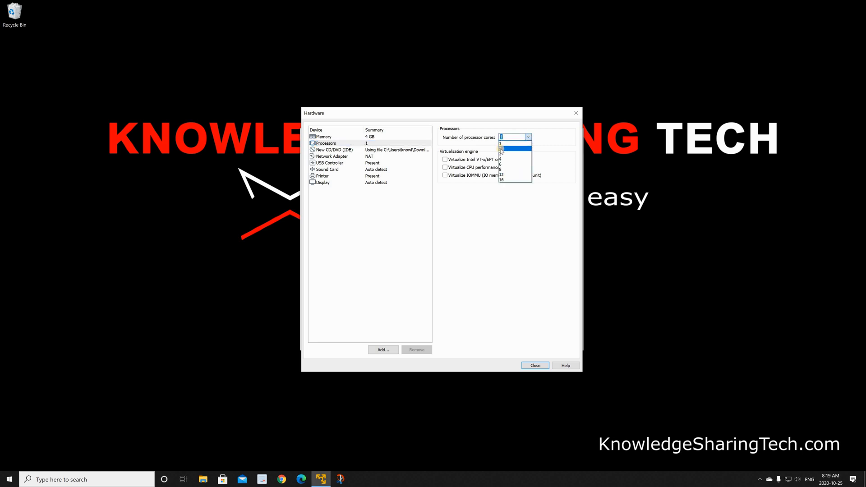
key(Return)
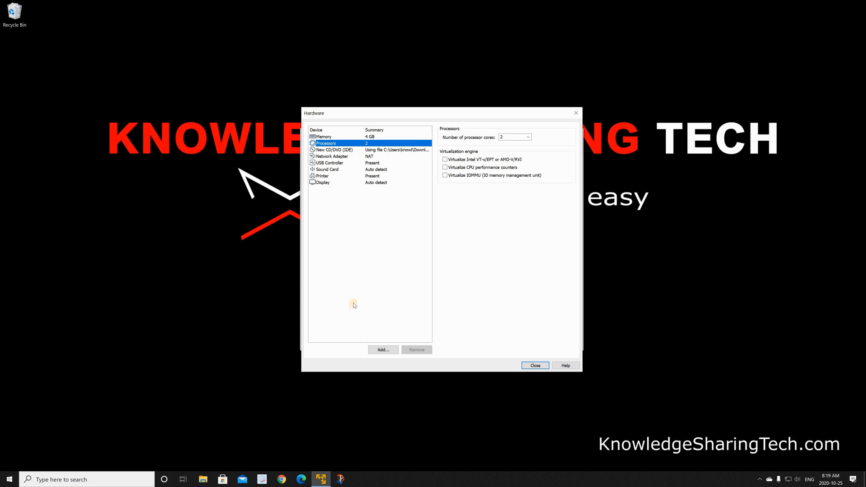
click(536, 365)
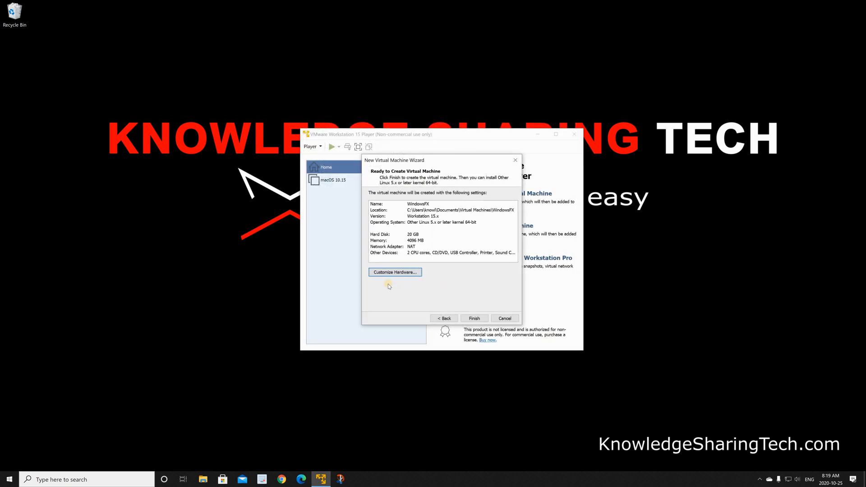
click(474, 318)
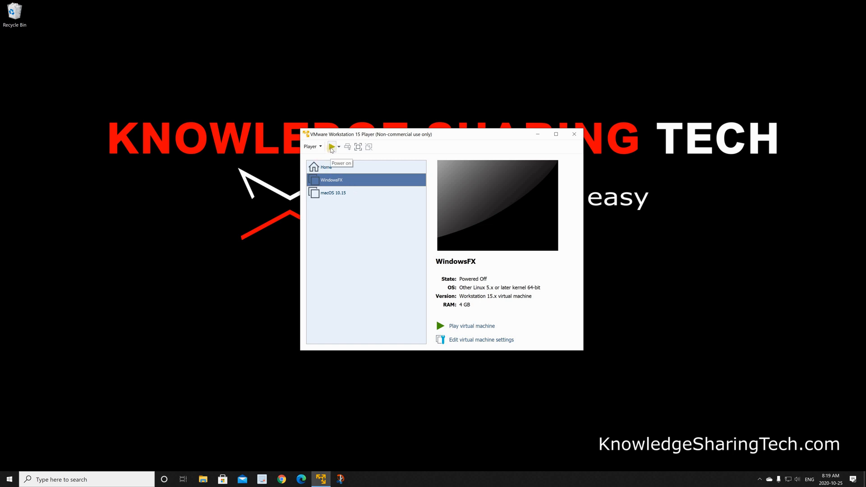
- Power on the WindowsFX virtual machine and cancel the startup dialog on its live desktop
click(331, 146)
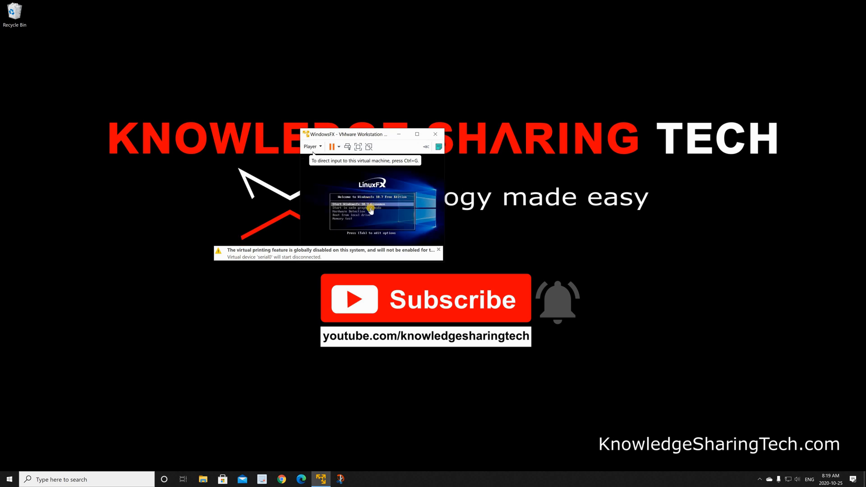
click(321, 181)
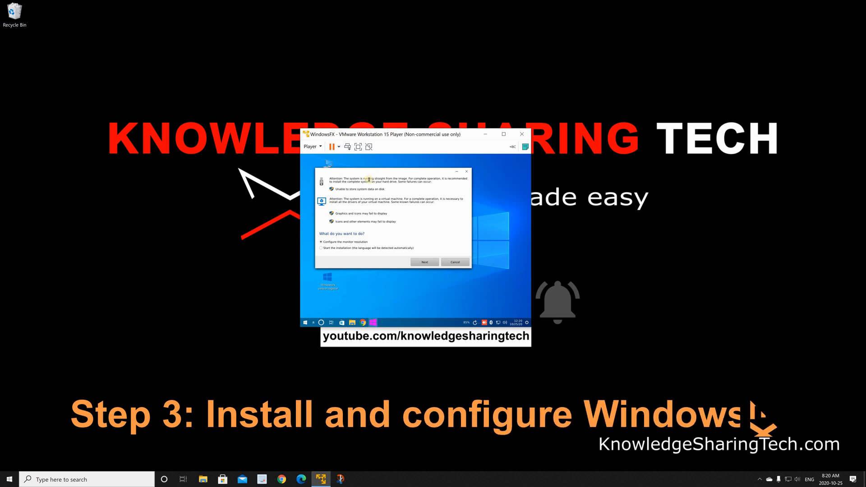
click(454, 263)
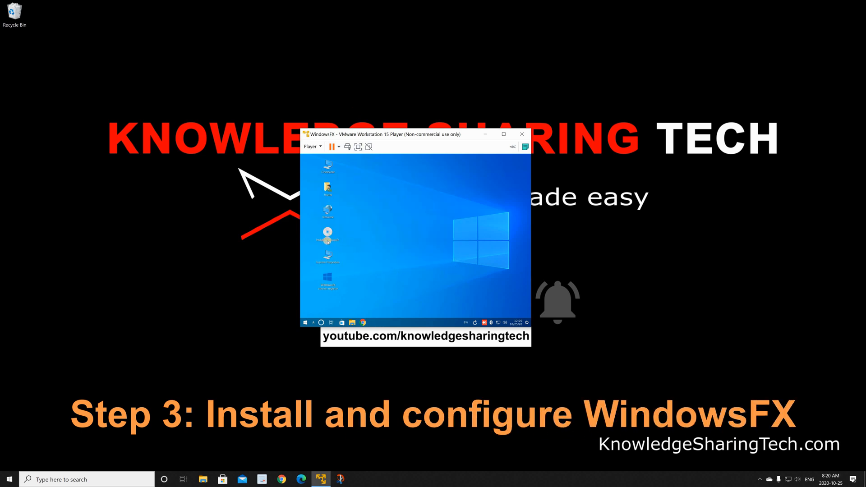
- Start the WindowsFX installer, accepting English as the language and English (US) as the keyboard layout
click(331, 234)
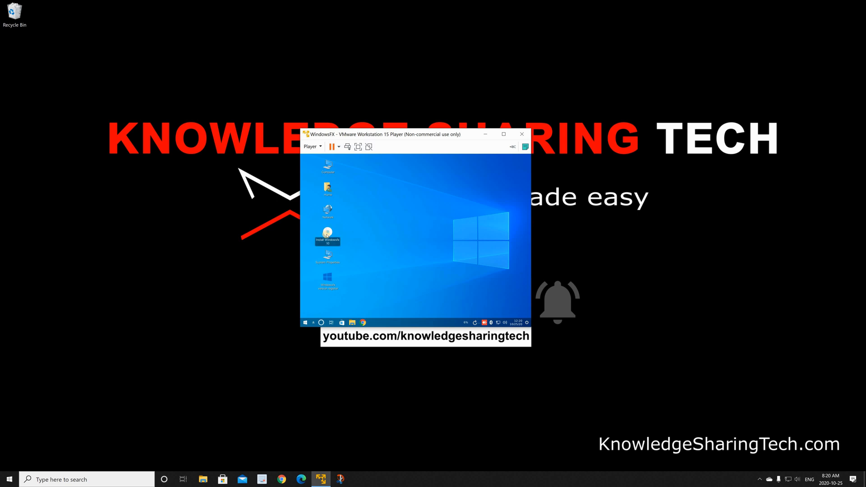
double_click(327, 235)
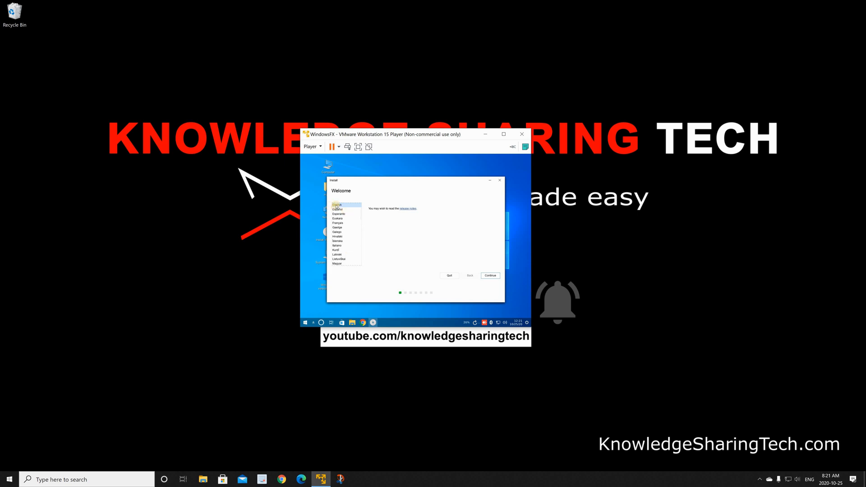
click(490, 275)
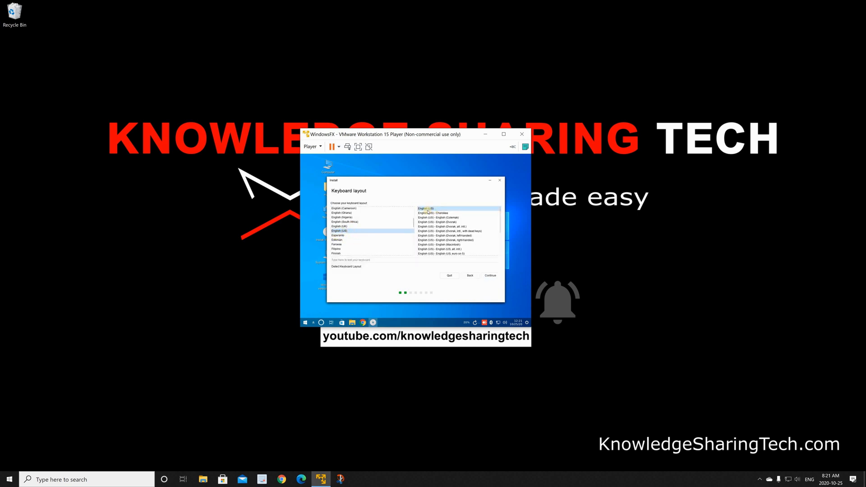
click(491, 275)
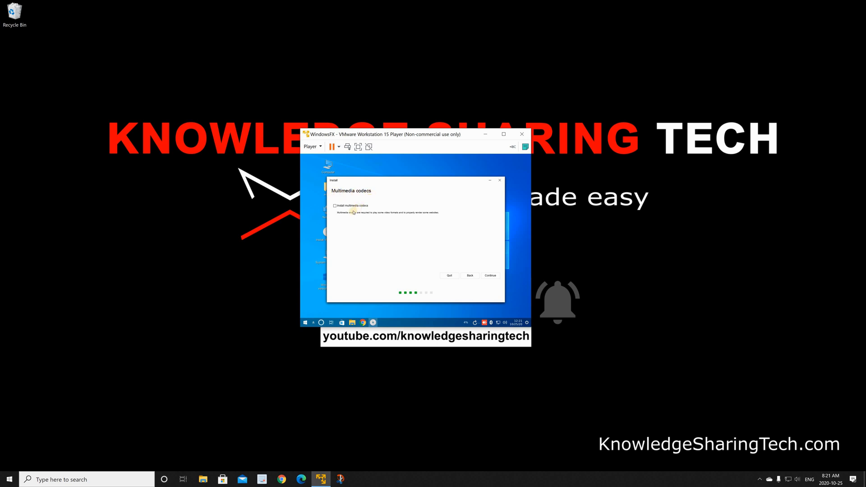
- Include the multimedia codecs, choose to erase the disk for the installation, and confirm writing the changes to disk
click(335, 206)
click(489, 275)
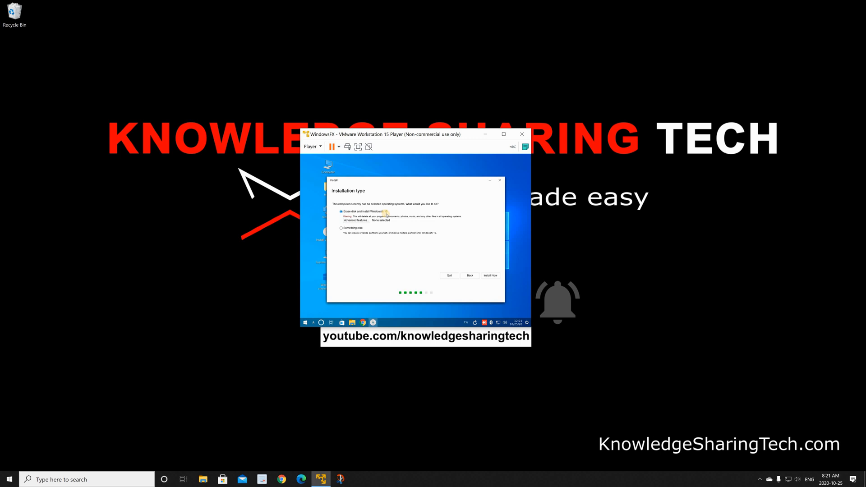
click(490, 277)
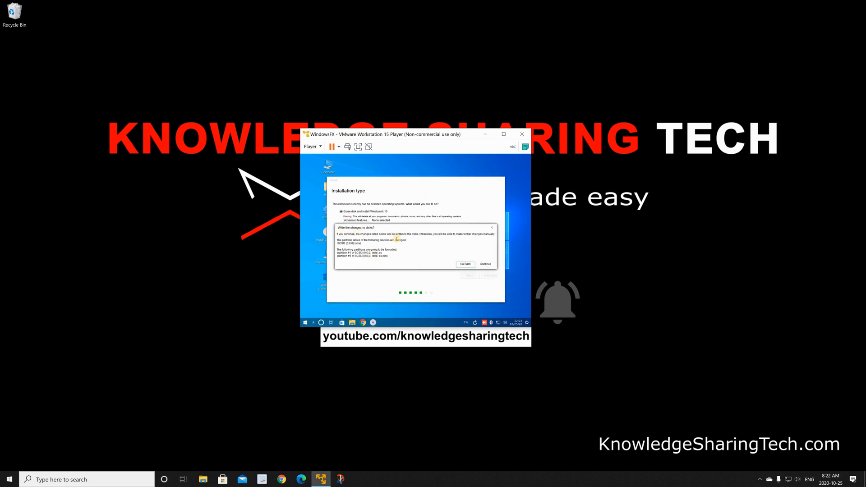
click(485, 263)
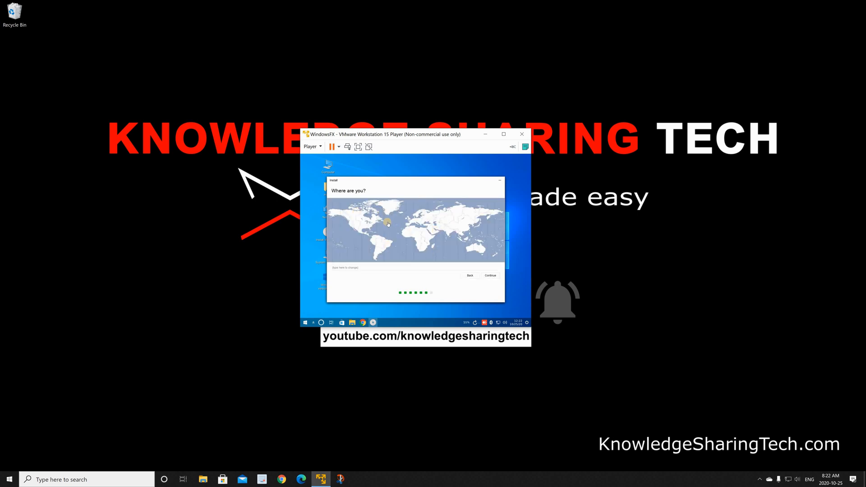
- Set the location to Toronto and create the user account kst, entering and confirming the account password
click(369, 210)
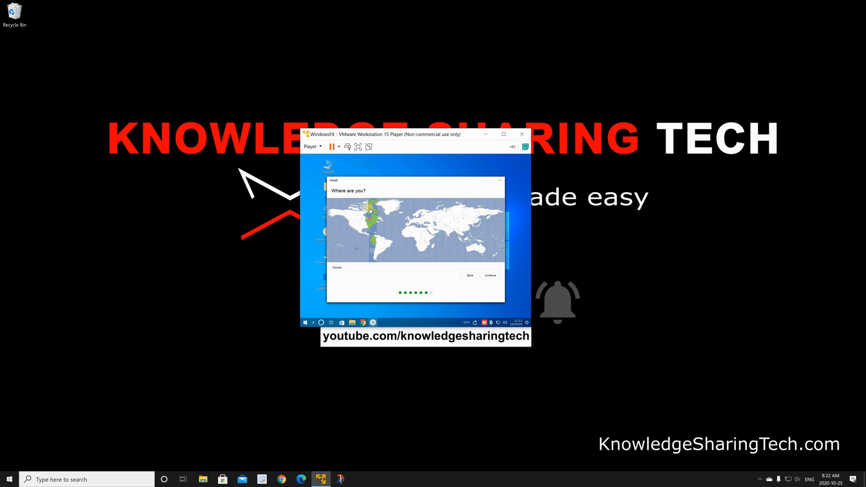
click(488, 276)
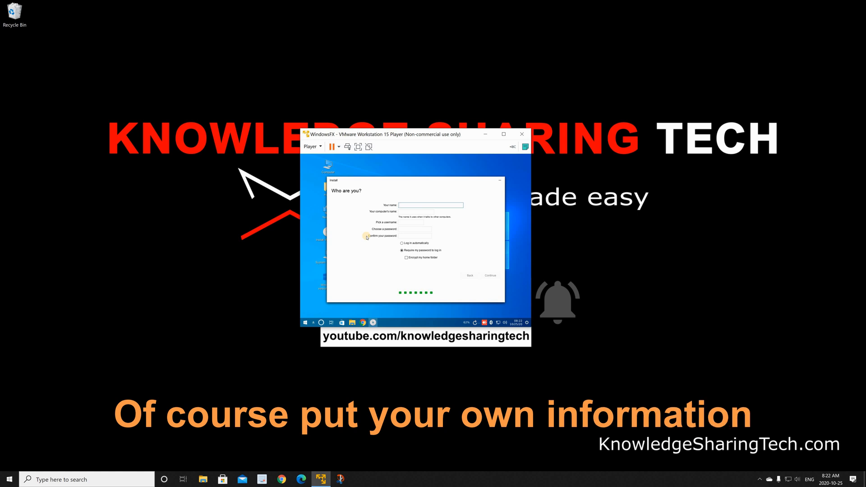
text(kst)
click(407, 229)
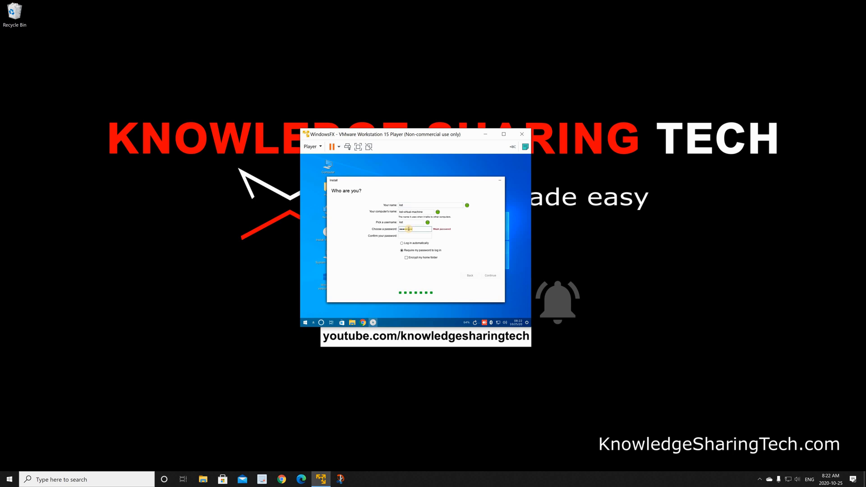
key(Tab)
text(••••••••)
click(490, 275)
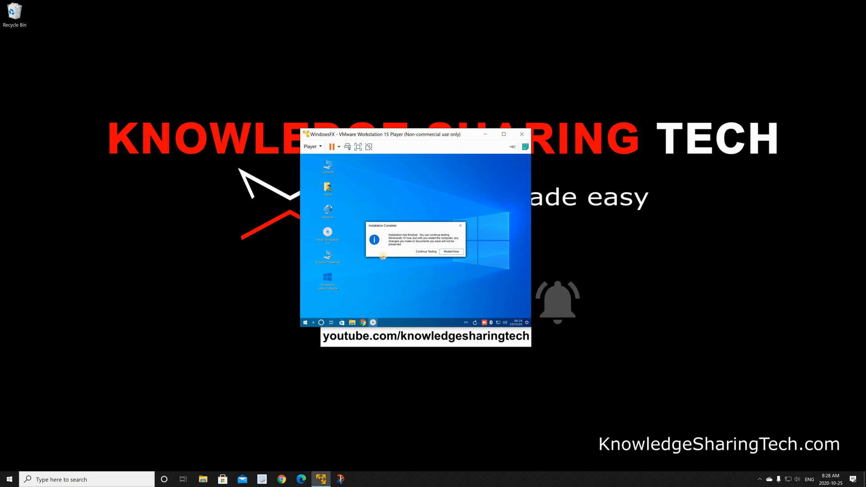
- Restart the virtual machine after installation and log in to WindowsFX with the account password
click(450, 253)
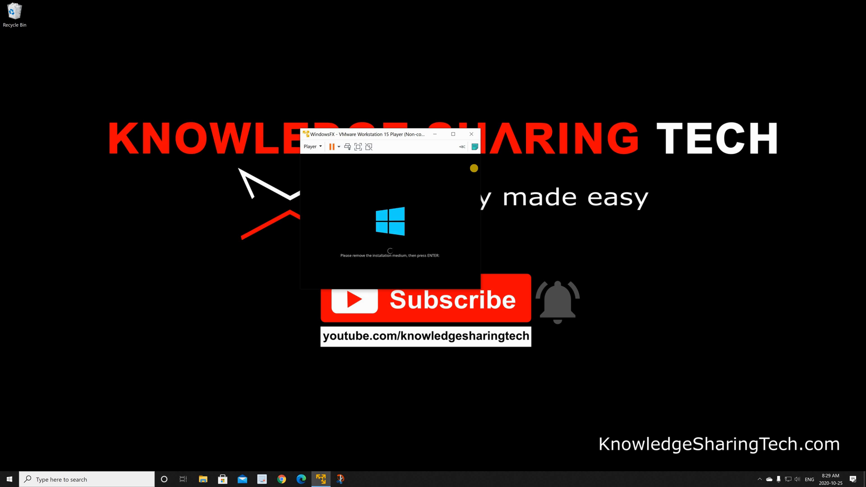
key(Return)
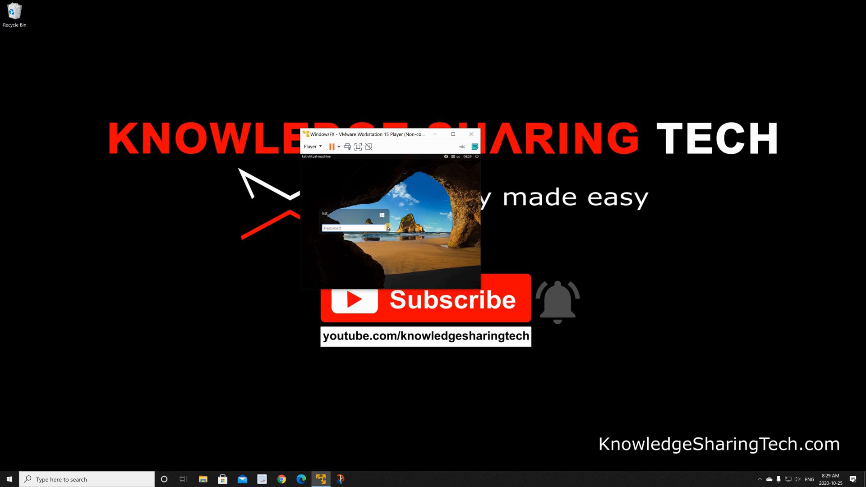
text(••)
click(388, 228)
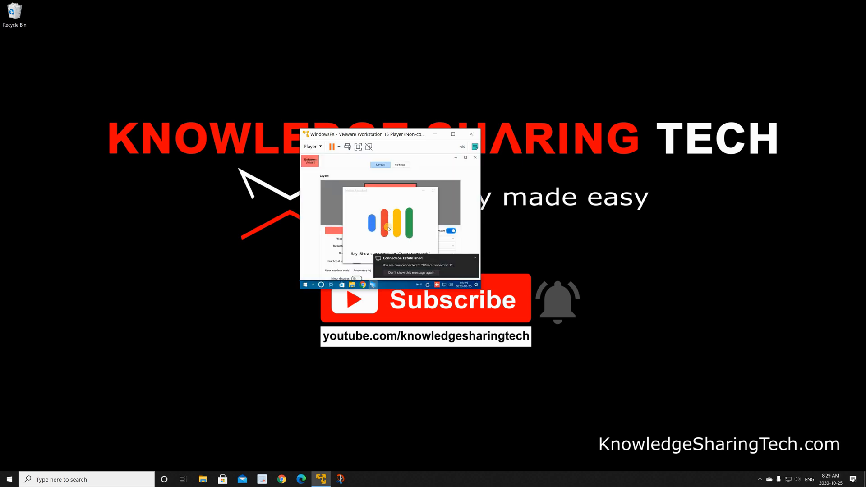
- Dismiss the network connection and video driver notifications covering the display settings
click(384, 261)
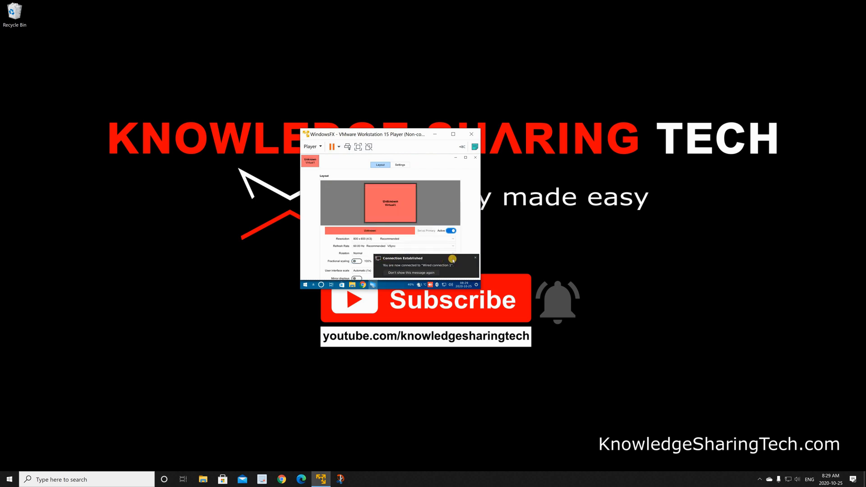
click(474, 259)
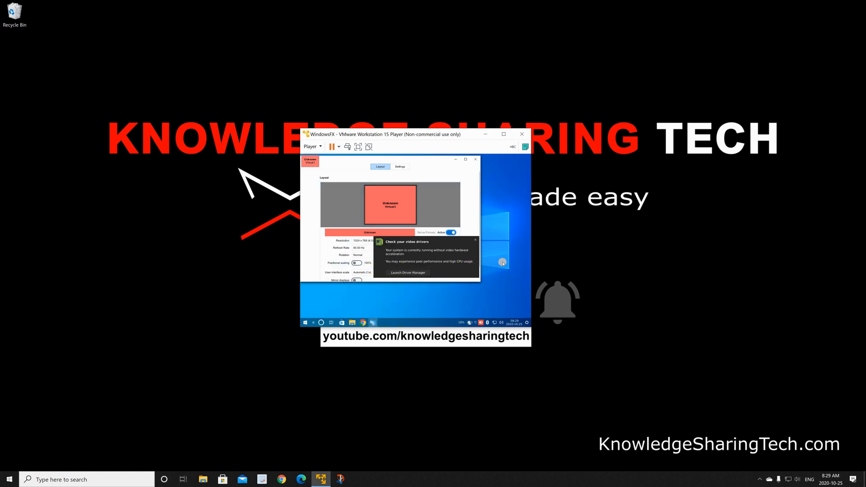
click(475, 242)
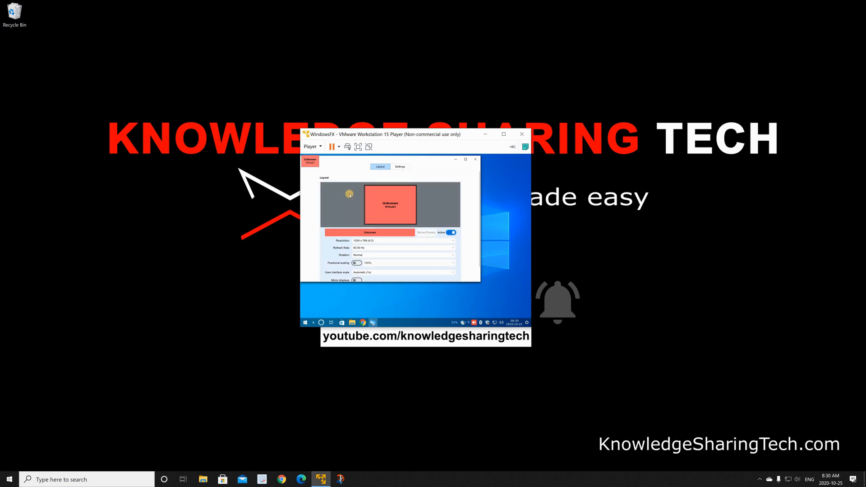
- Set the display resolution to 1920 x 1200 (16:10), keep the new configuration, and close the display settings
click(385, 241)
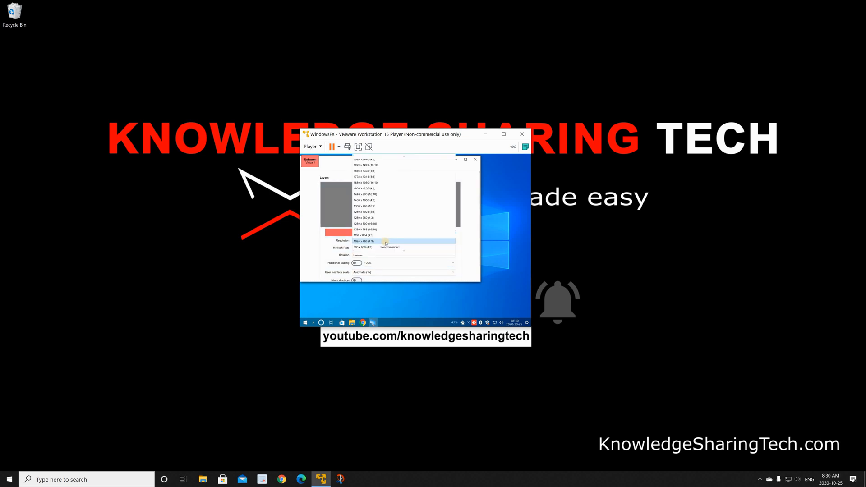
click(361, 165)
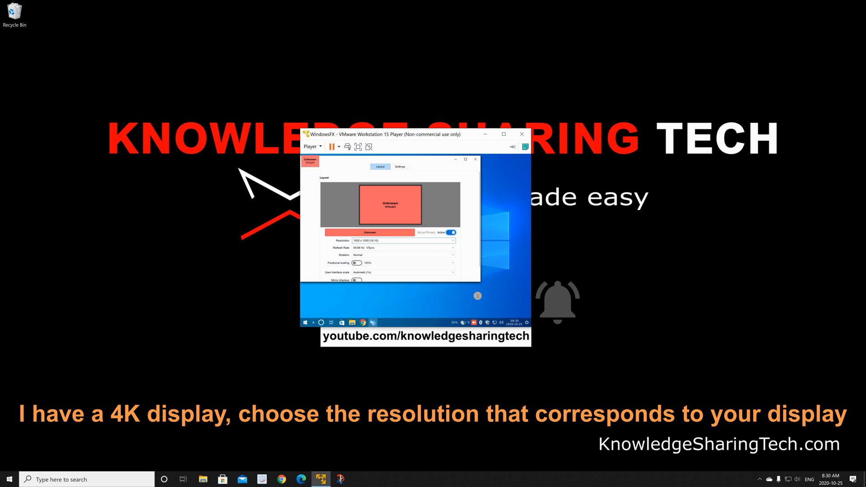
drag(477, 296, 481, 315)
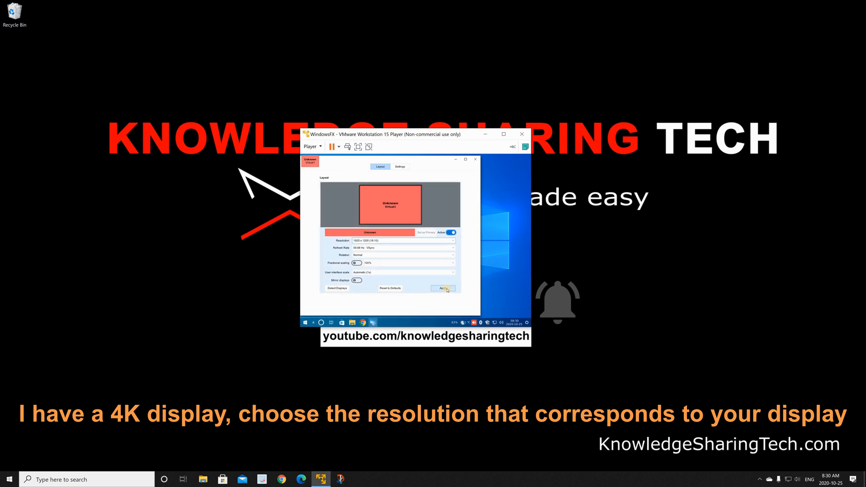
click(446, 289)
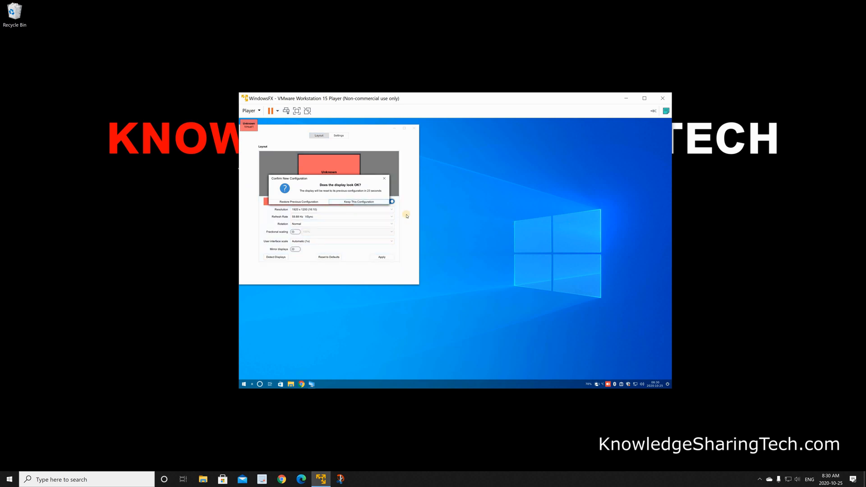
click(351, 203)
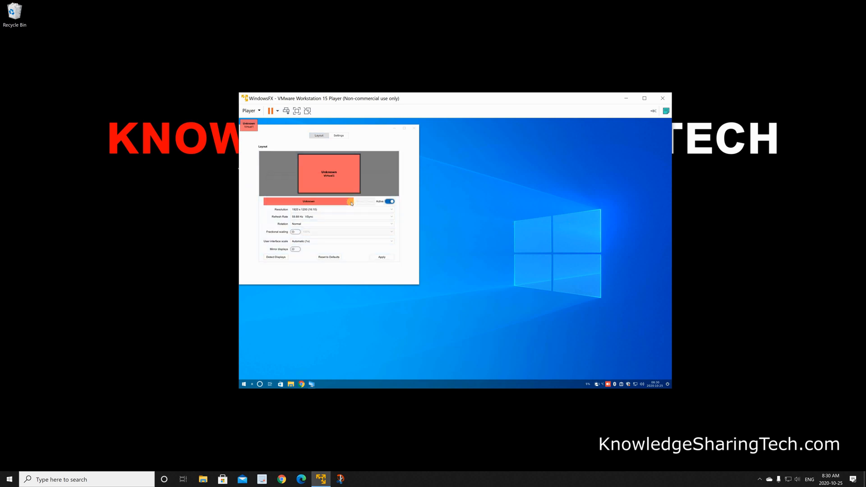
click(414, 129)
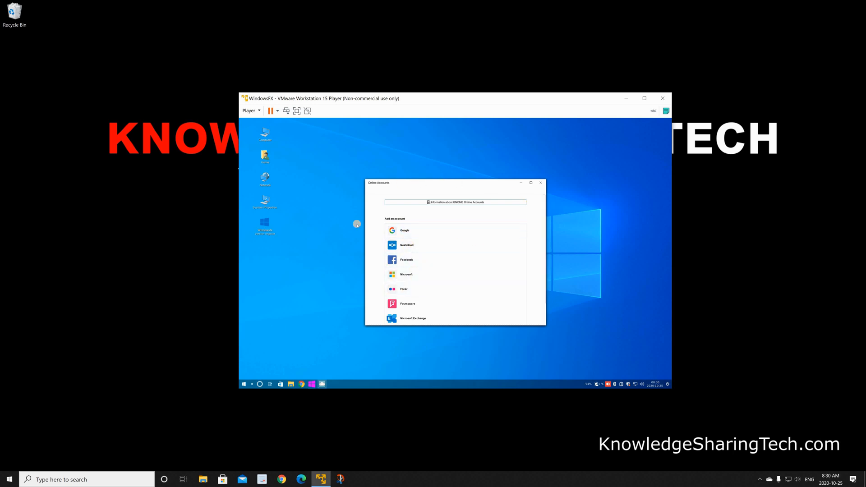
- Close the Online Accounts window, the Helloa settings, and the Helloa assistant without connecting any account
click(541, 184)
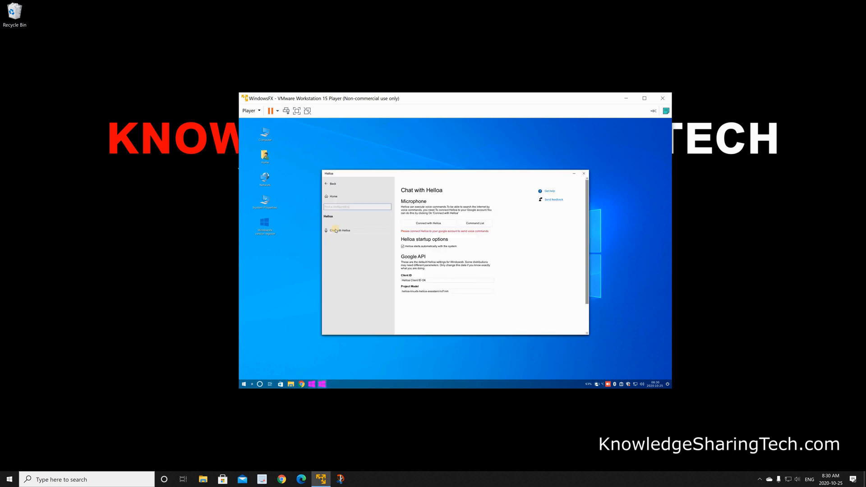
click(585, 174)
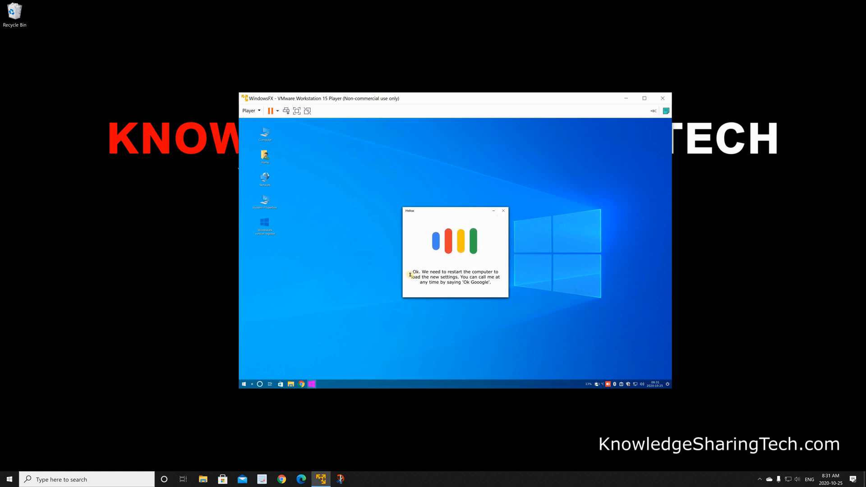
click(504, 212)
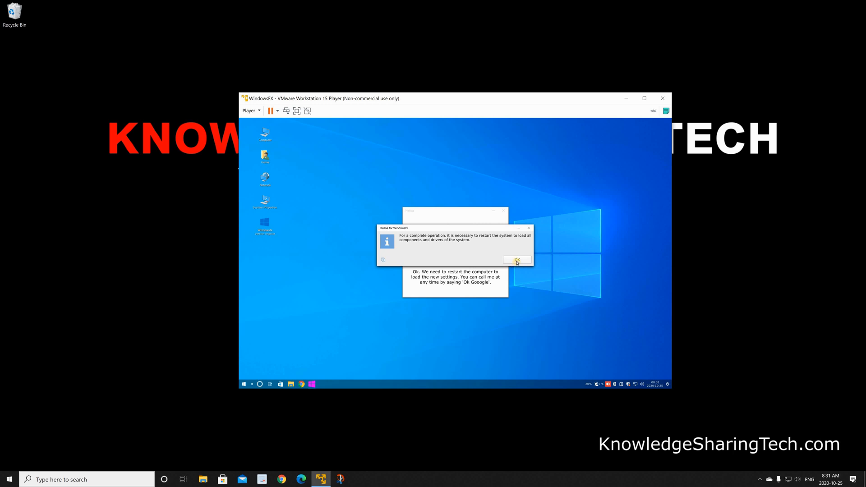
- Accept the system restart for Helloa and log back in with the account password
click(517, 261)
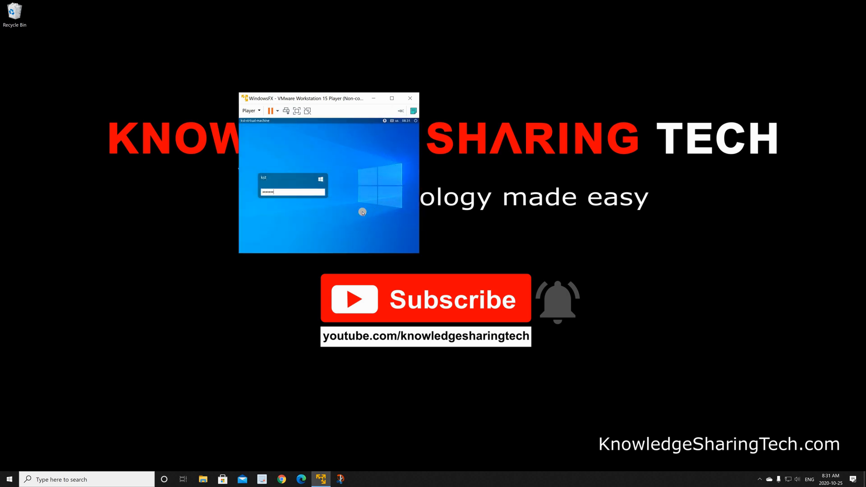
key(Return)
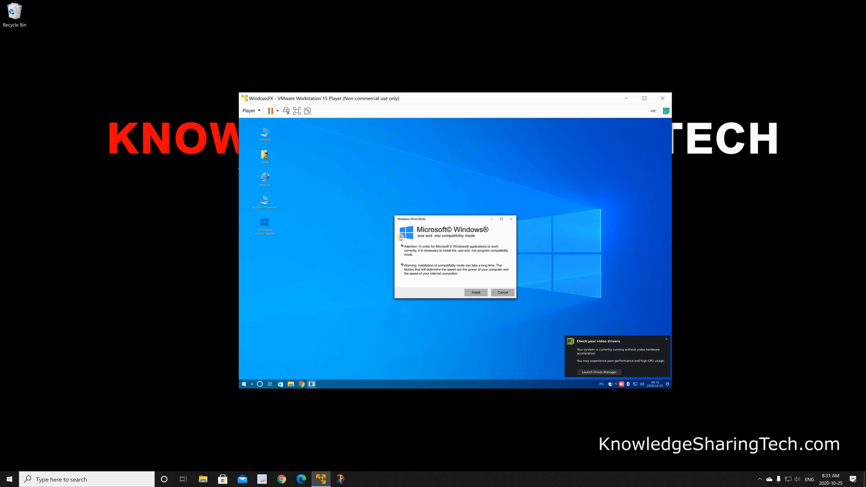
- Install the .exe and .msi compatibility mode with the extra libraries for Microsoft Windows apps
click(476, 293)
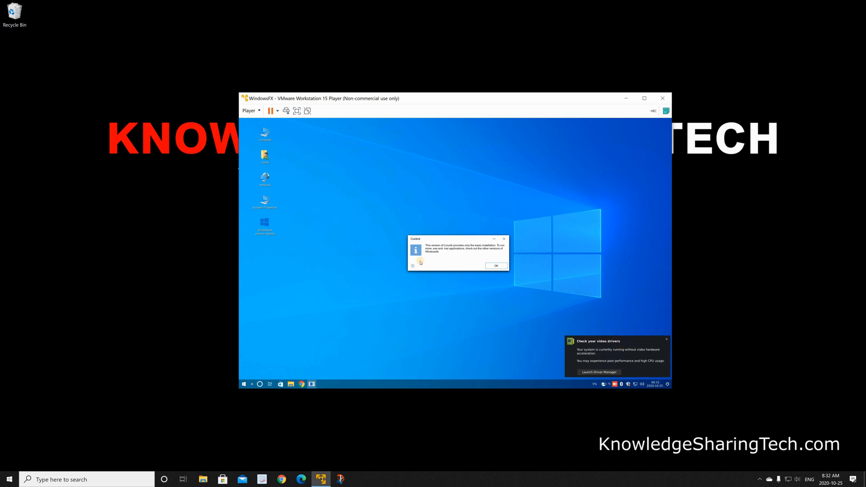
click(495, 267)
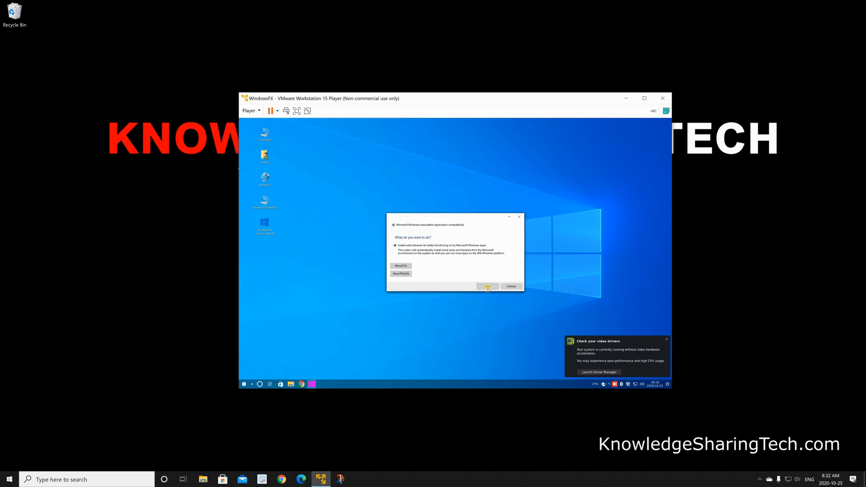
click(487, 287)
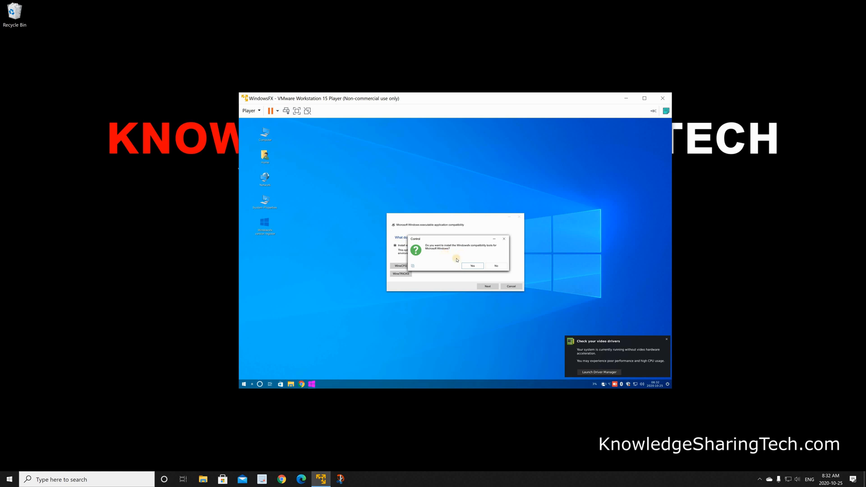
click(473, 266)
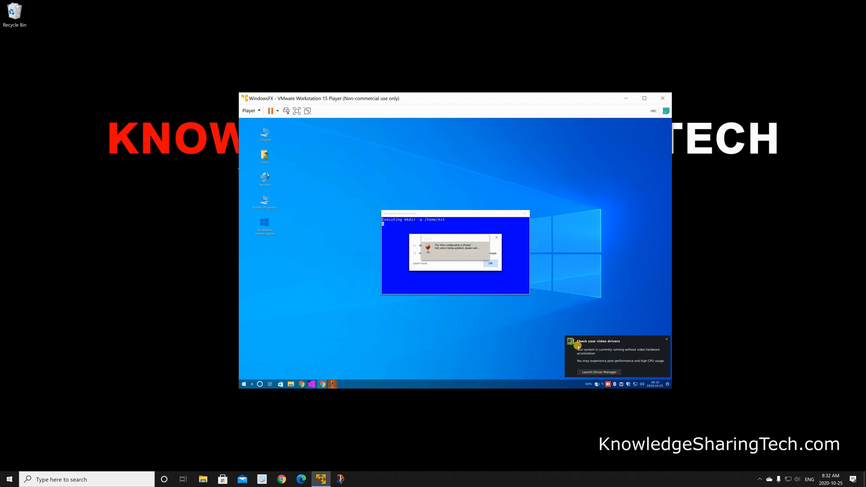
- Turn on removing notifications after their timeout is reached in the Notifications settings, and close the settings window
click(243, 384)
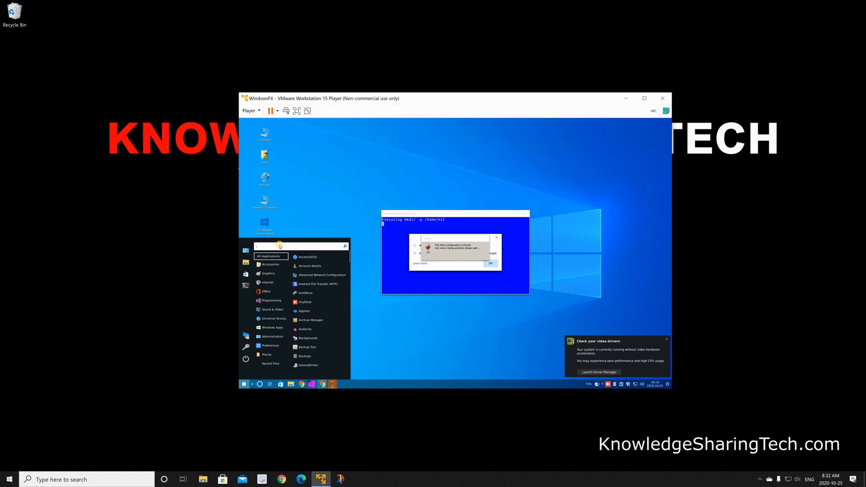
text(notification)
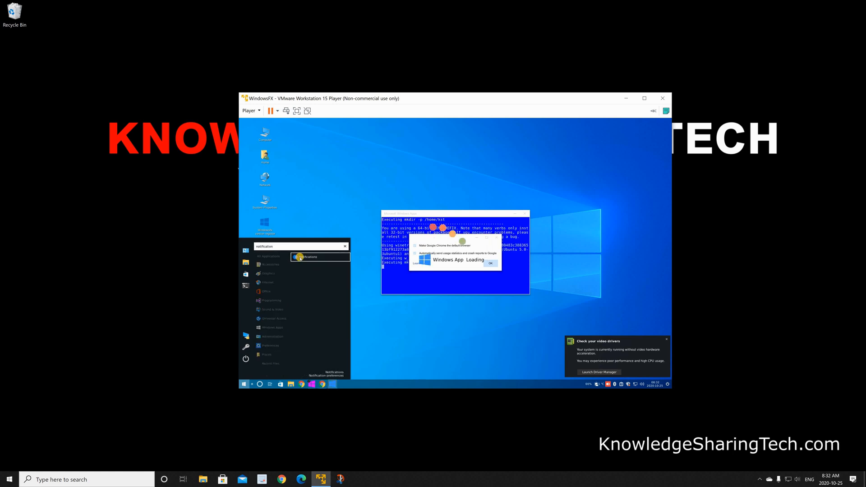
click(299, 257)
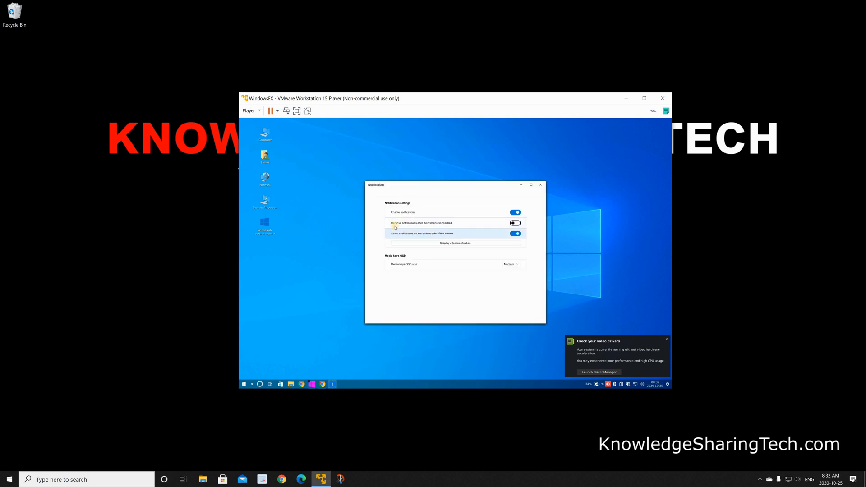
click(422, 223)
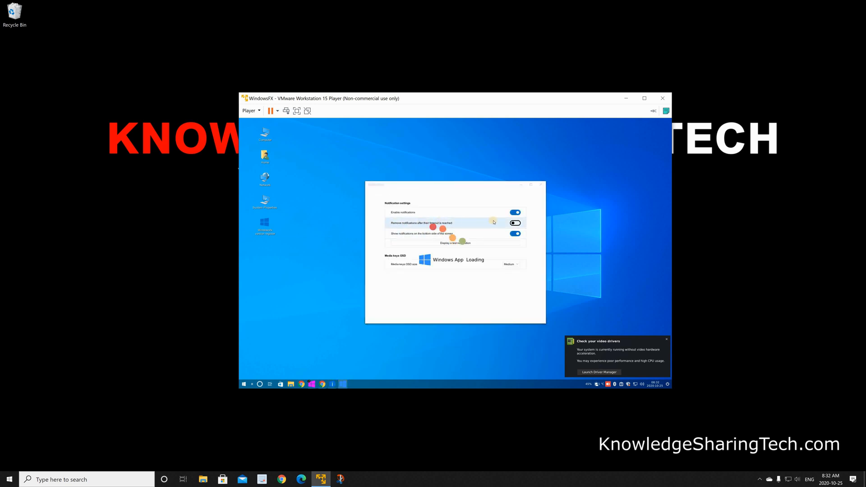
click(541, 186)
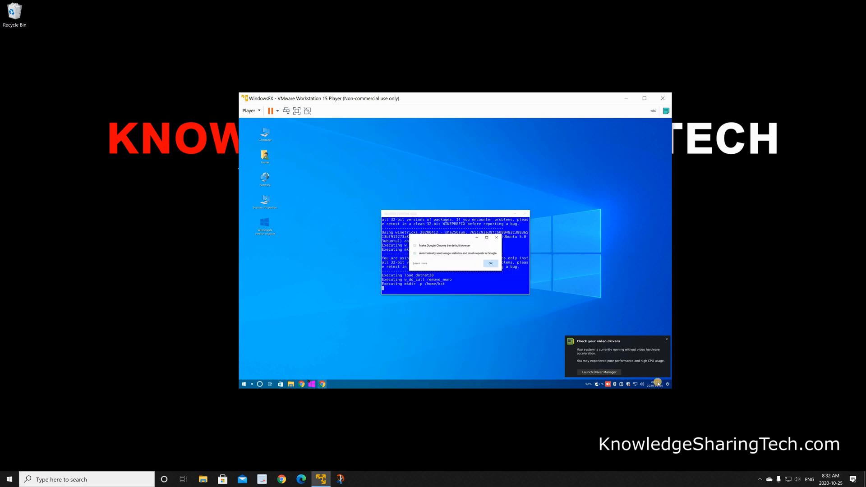
- Dismiss the video drivers notification, toggle the default browser option in the Google Chrome first-run dialog, and accept the dialog
click(670, 340)
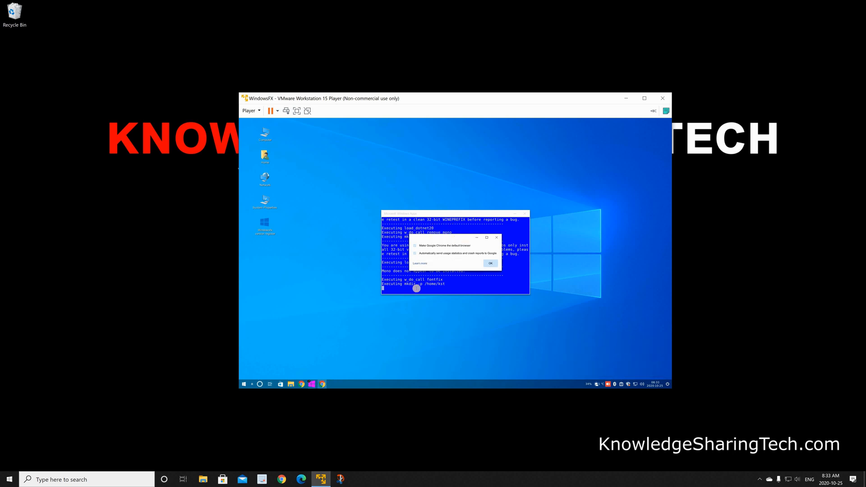
click(416, 245)
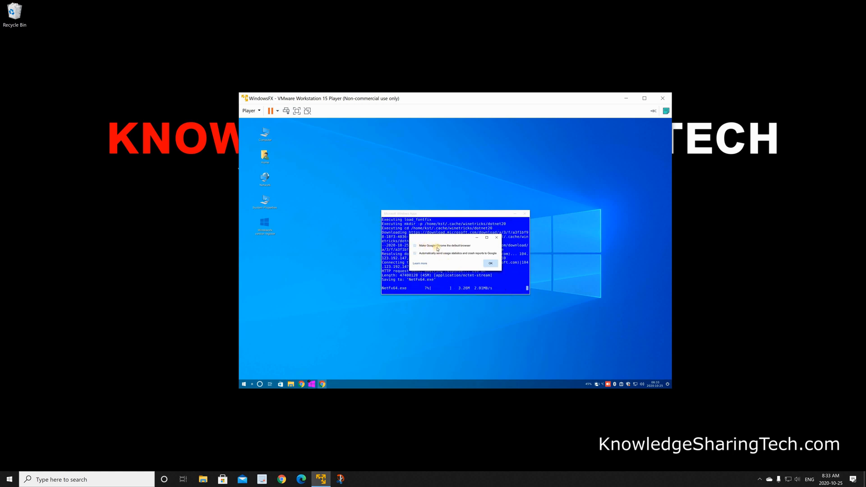
click(491, 263)
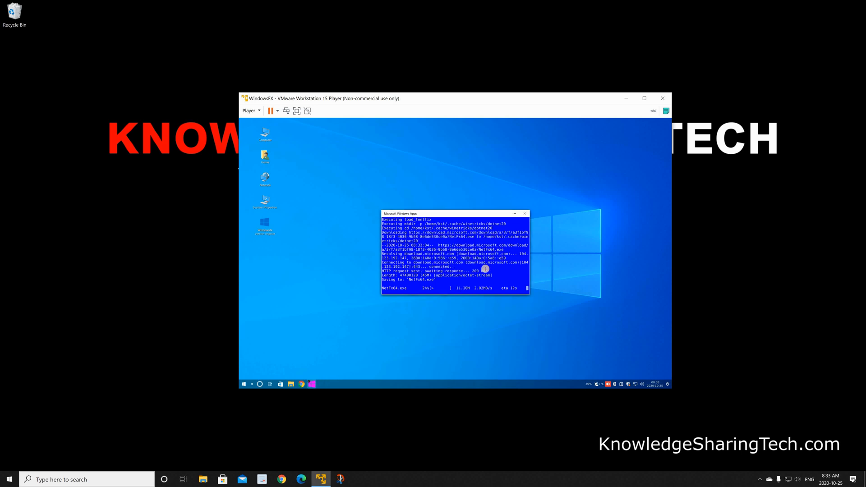
- Acknowledge the finished system update for MS Windows applications, and close the Wine configuration and Windowsfx settings windows
click(446, 126)
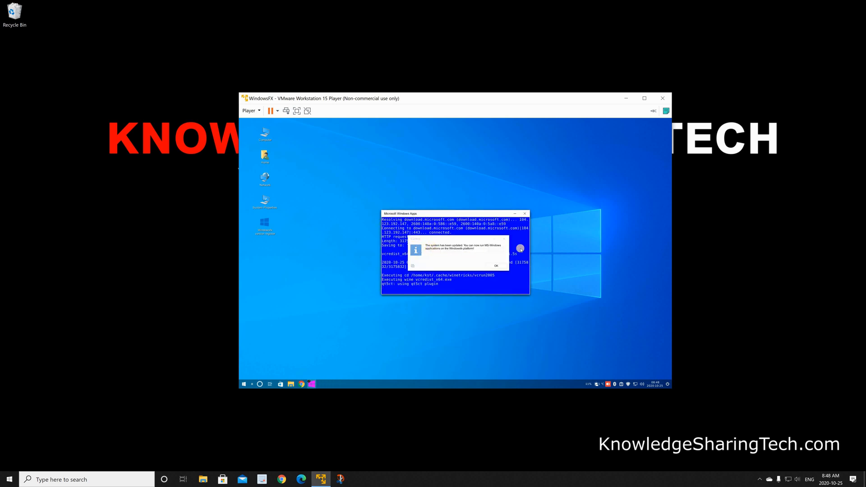
click(497, 267)
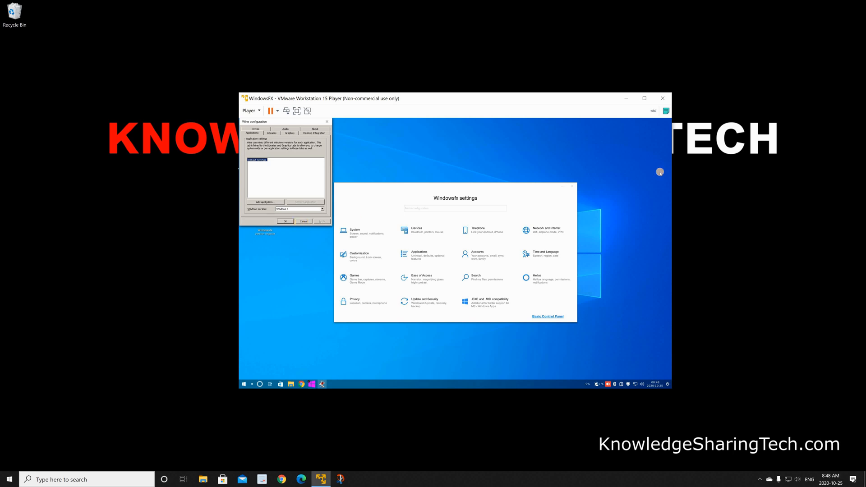
click(572, 186)
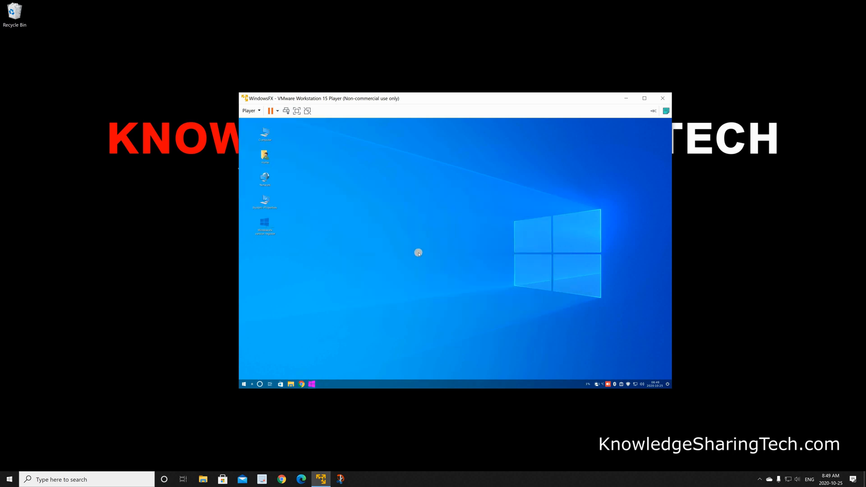